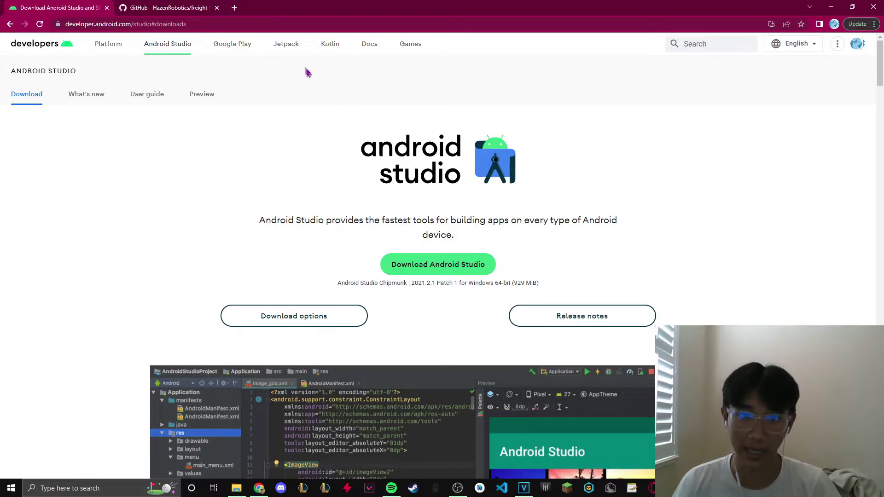
Step: Switch to the 'GitHub - HazenRobotics/freight-frenzy' tab to view the repository's files
left_click(161, 7)
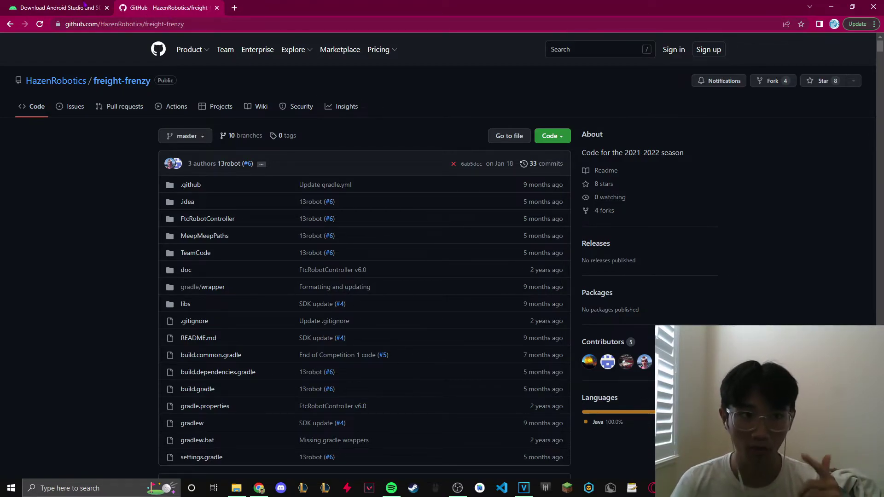
left_click(63, 8)
left_click(147, 8)
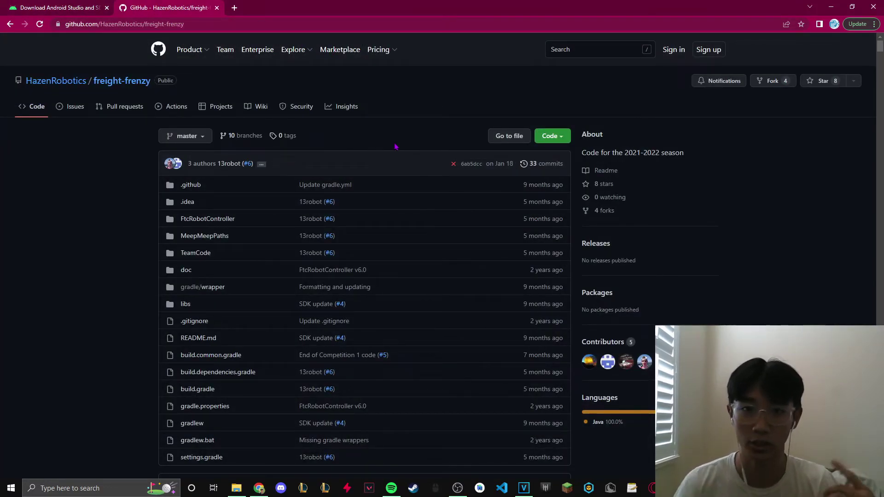
key("alt+Tab")
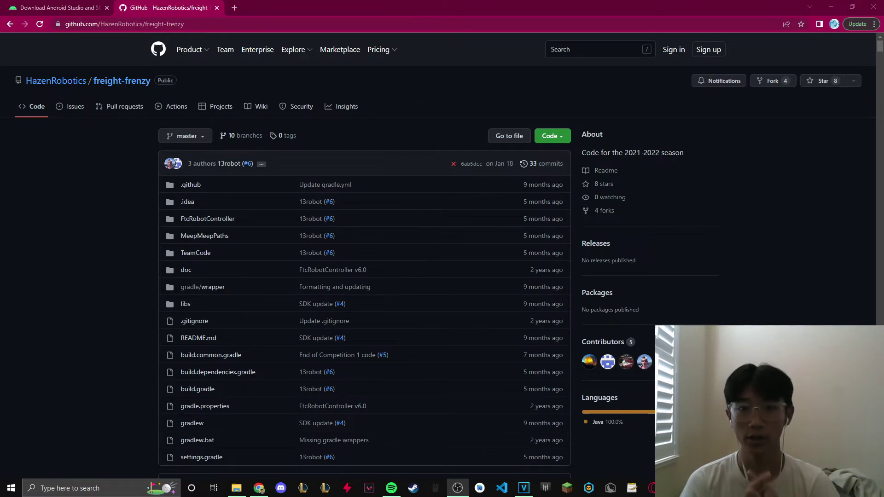